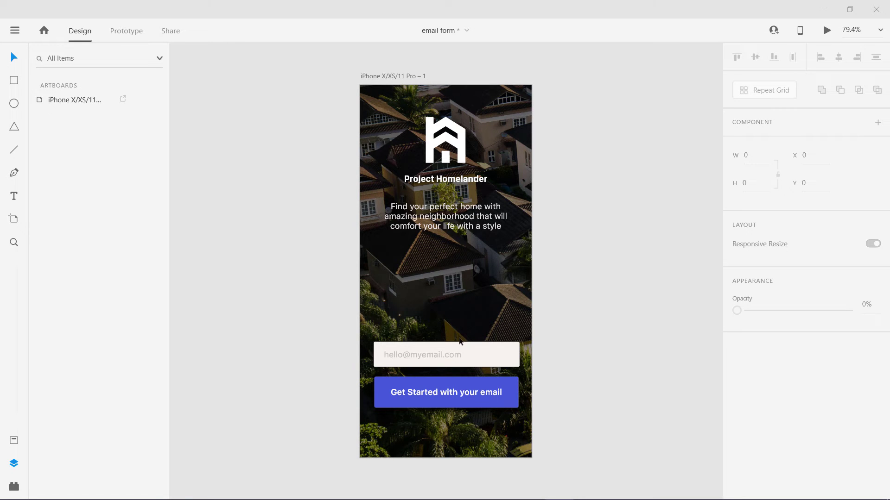
- Inspect the email field's Rectangle 1 and text layers, then reselect the 319 × 57 'text field' group
{"action": "left_click", "coordinate": [475, 346]}
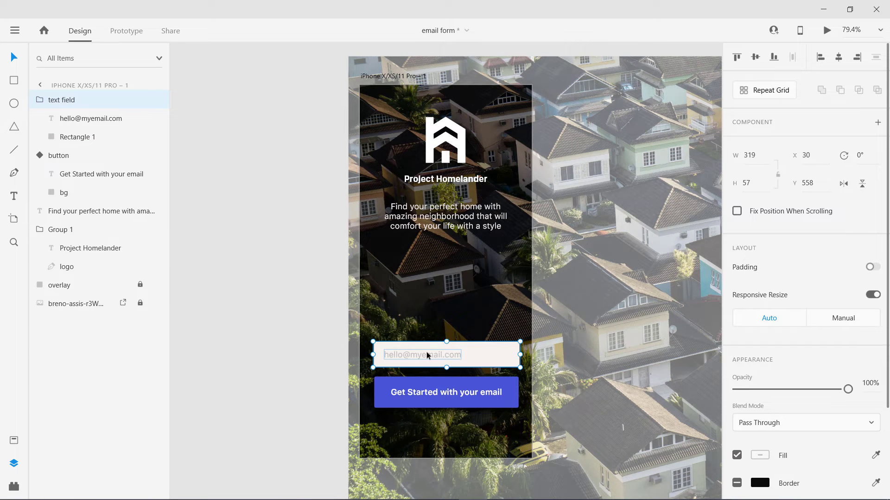
{"action": "left_click", "coordinate": [77, 139]}
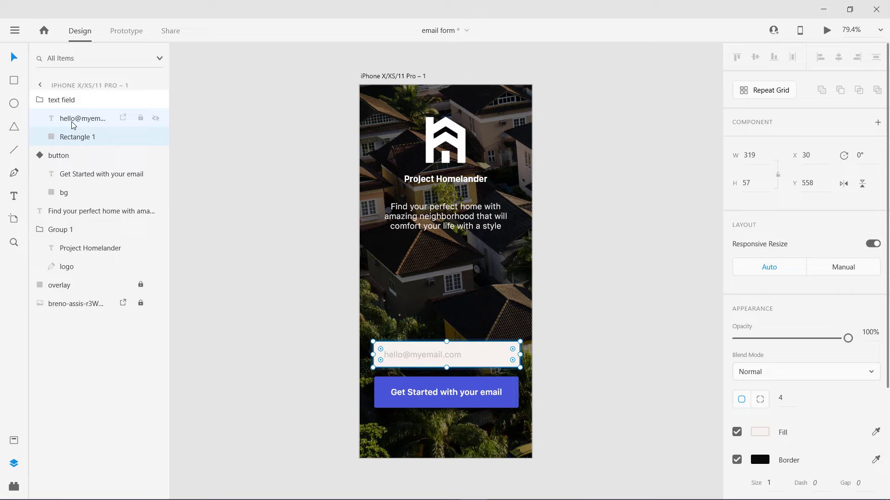
{"action": "left_click", "coordinate": [72, 121]}
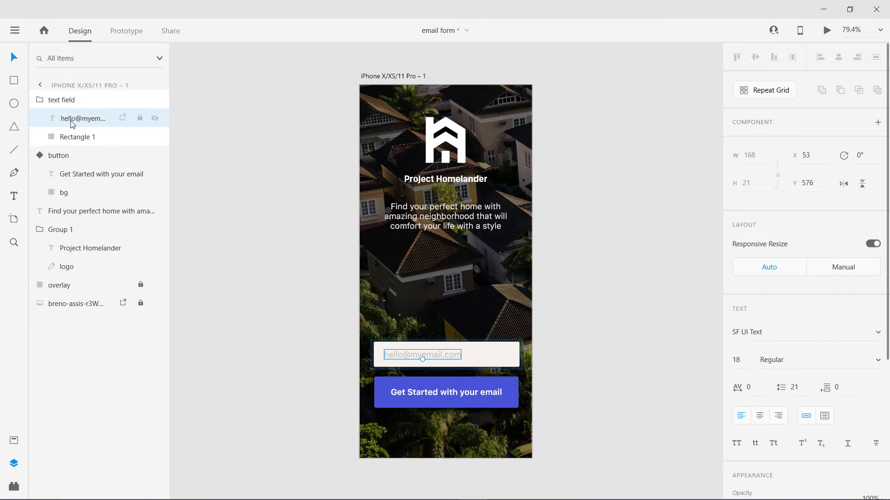
{"action": "left_click", "coordinate": [471, 348]}
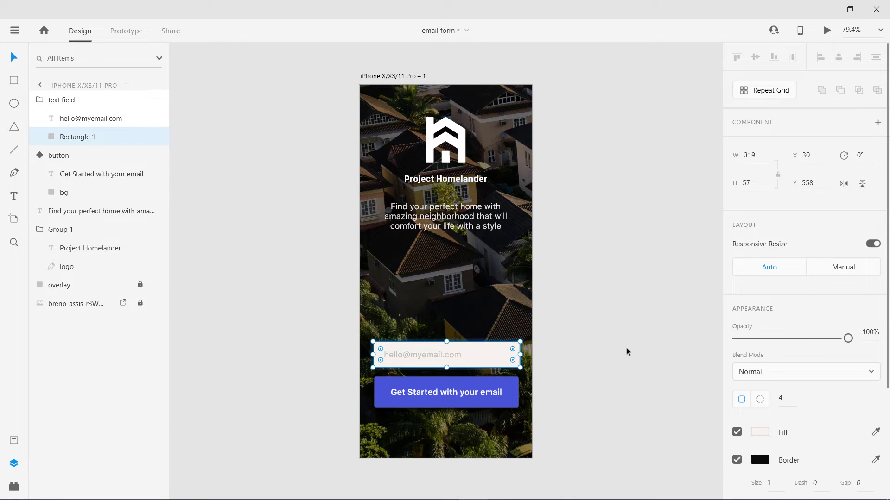
{"action": "left_click", "coordinate": [65, 102]}
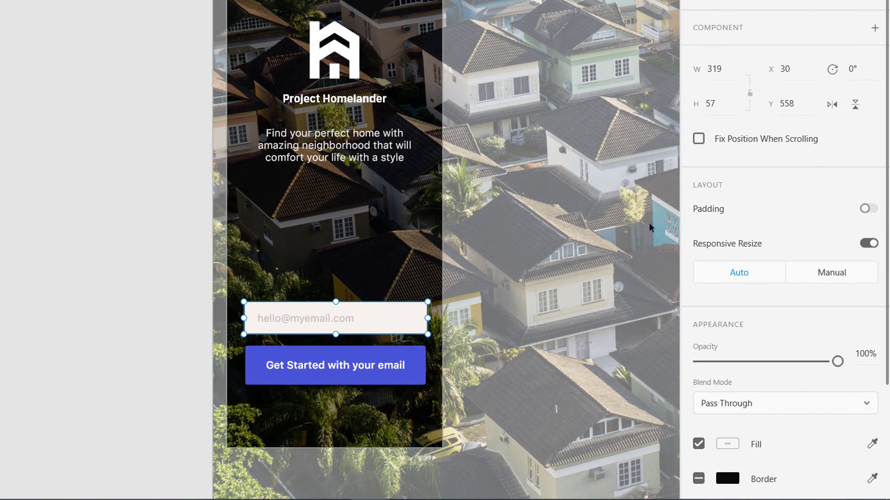
- Enable padding on the text field group and verify 18 top, 128 right, 18 bottom, 23 left
{"action": "left_click", "coordinate": [868, 210]}
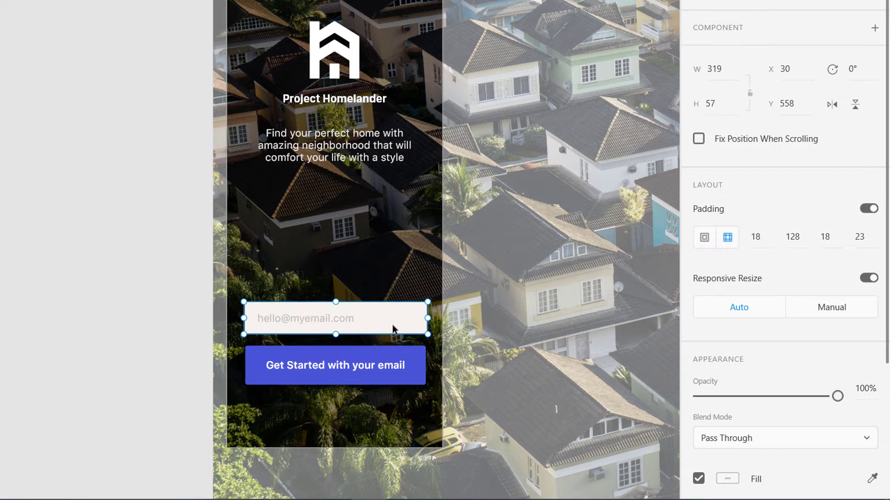
{"action": "left_click", "coordinate": [758, 239]}
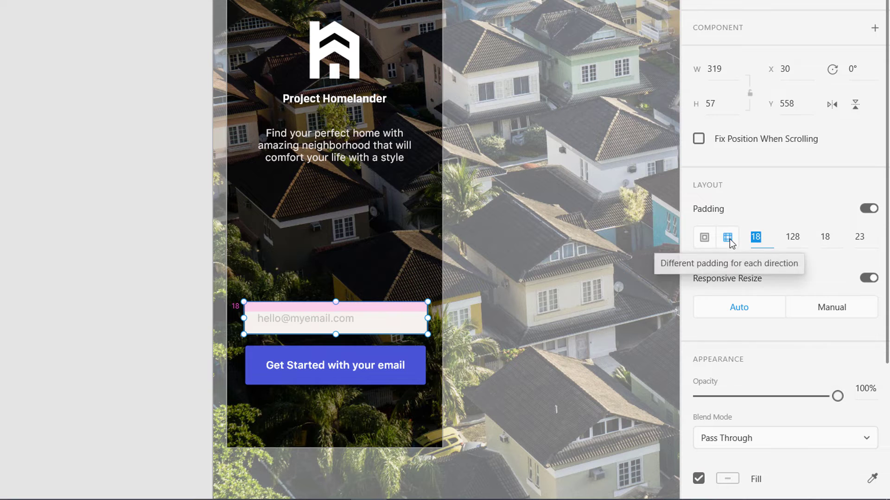
{"action": "left_click", "coordinate": [793, 235]}
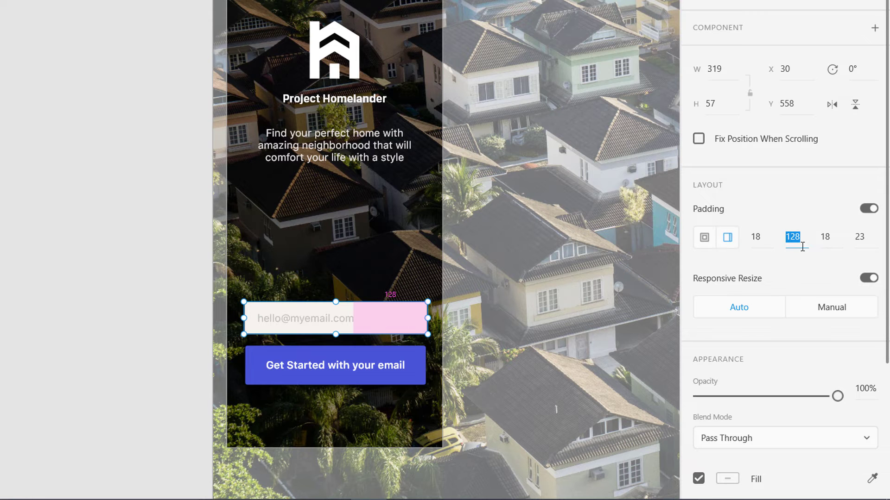
{"action": "left_click", "coordinate": [832, 236]}
{"action": "left_click", "coordinate": [861, 238]}
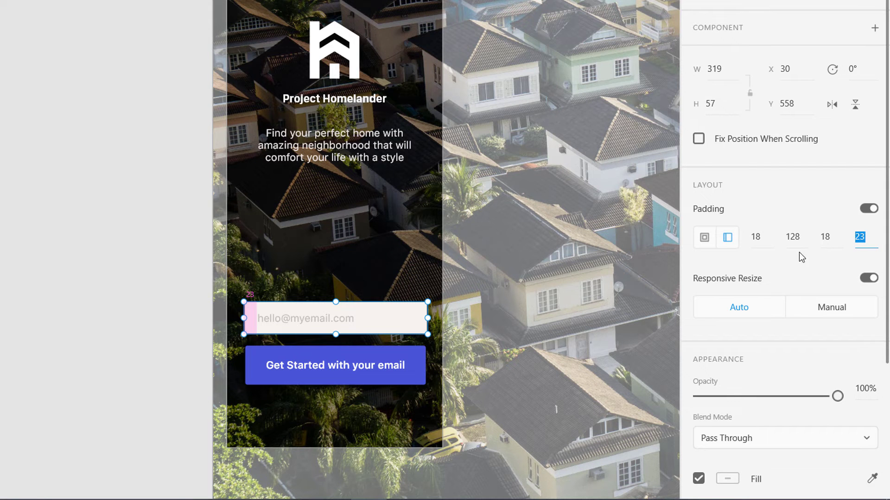
{"action": "double_click", "coordinate": [312, 319]}
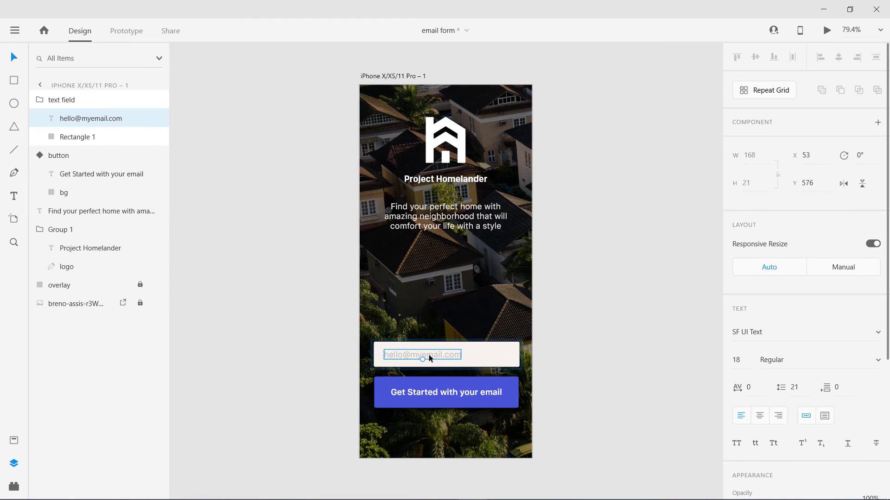
{"action": "double_click", "coordinate": [413, 352]}
{"action": "key", "text": "ctrl+c"}
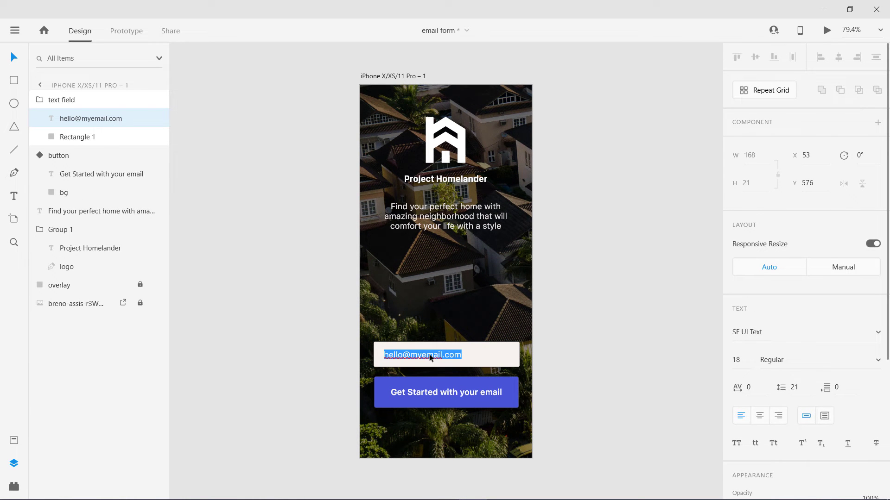
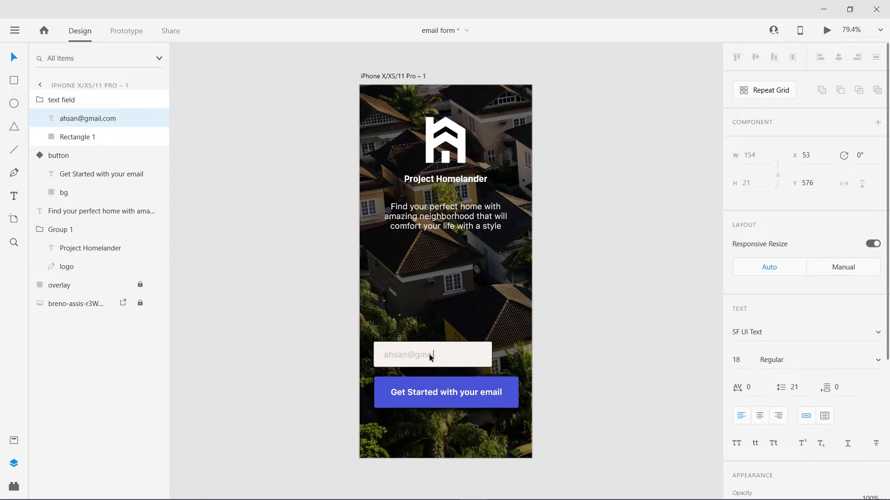
{"action": "key", "text": "ctrl+v"}
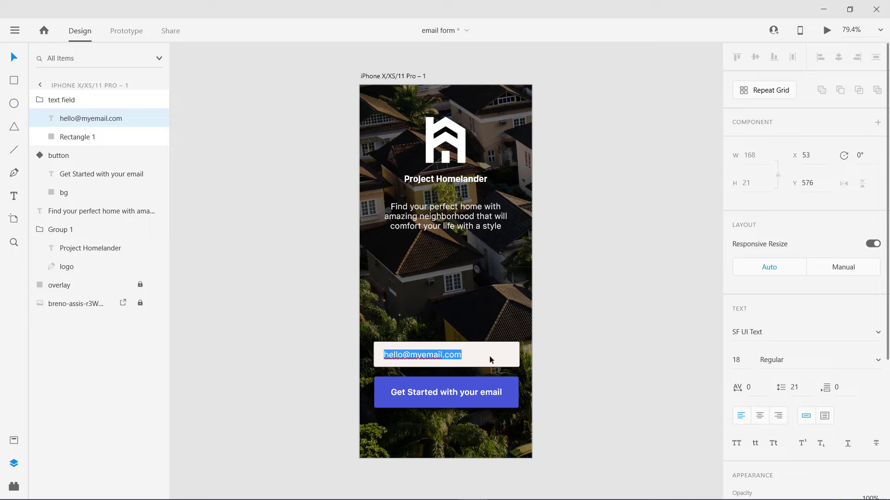
{"action": "key", "text": "Escape"}
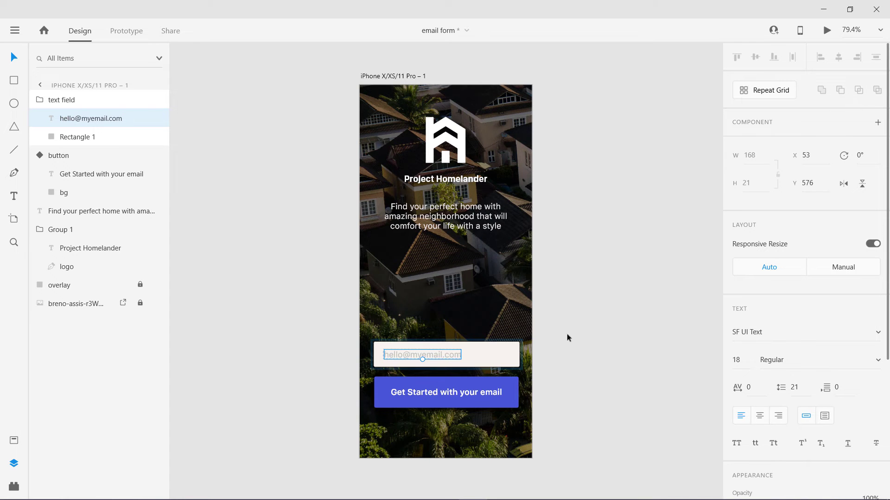
{"action": "left_click", "coordinate": [99, 100]}
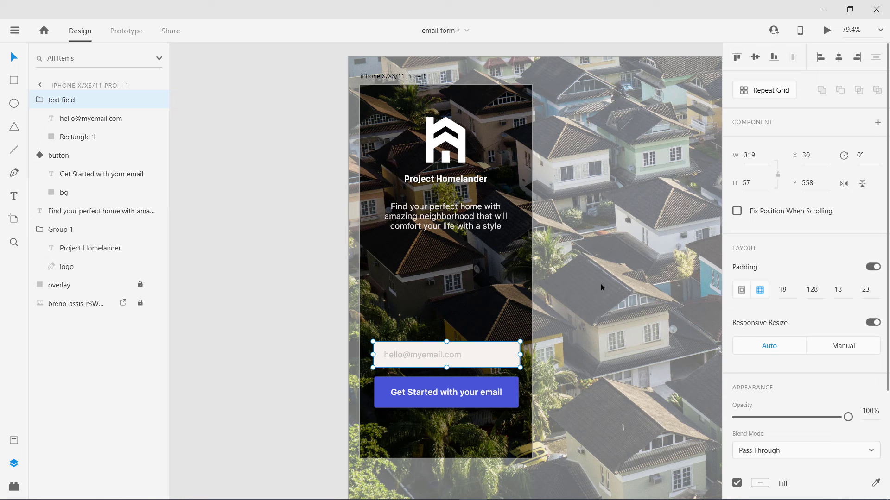
{"action": "left_click", "coordinate": [741, 290]}
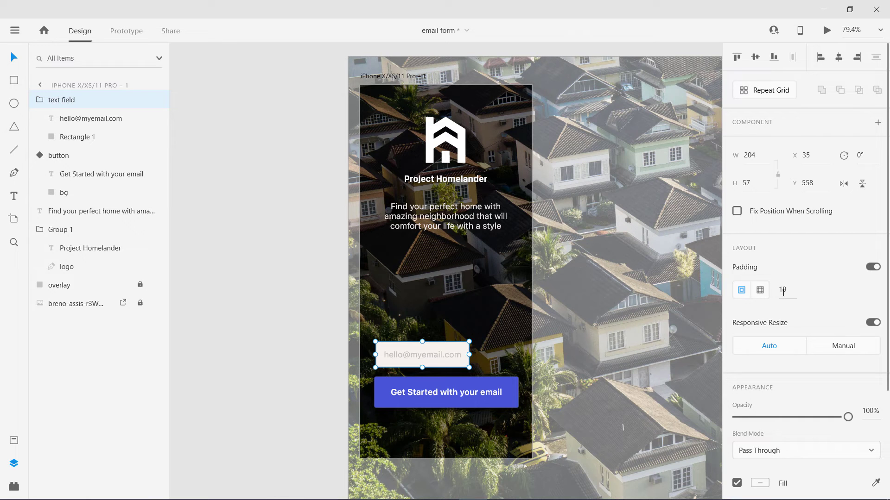
{"action": "left_click", "coordinate": [760, 290]}
{"action": "left_click", "coordinate": [810, 290]}
{"action": "type", "text": "128"}
{"action": "key", "text": "Return"}
{"action": "left_click", "coordinate": [242, 305]}
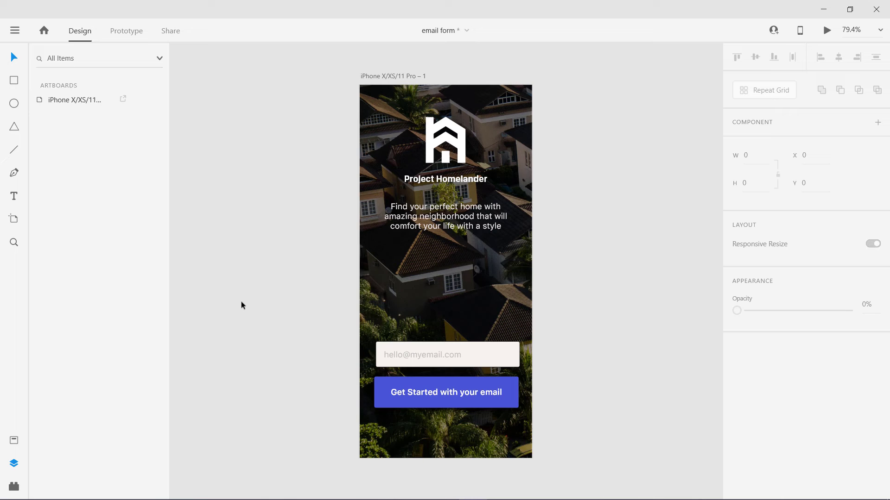
{"action": "left_click", "coordinate": [425, 391]}
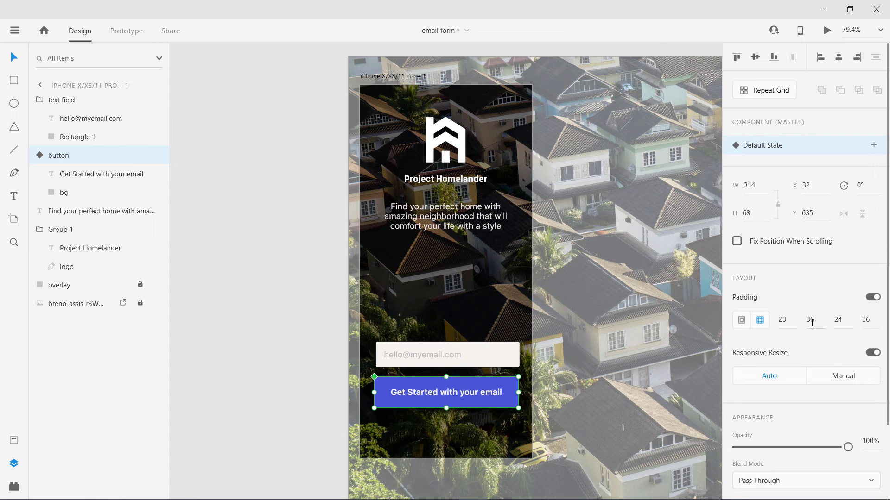
{"action": "left_click", "coordinate": [811, 323]}
{"action": "left_click", "coordinate": [867, 323]}
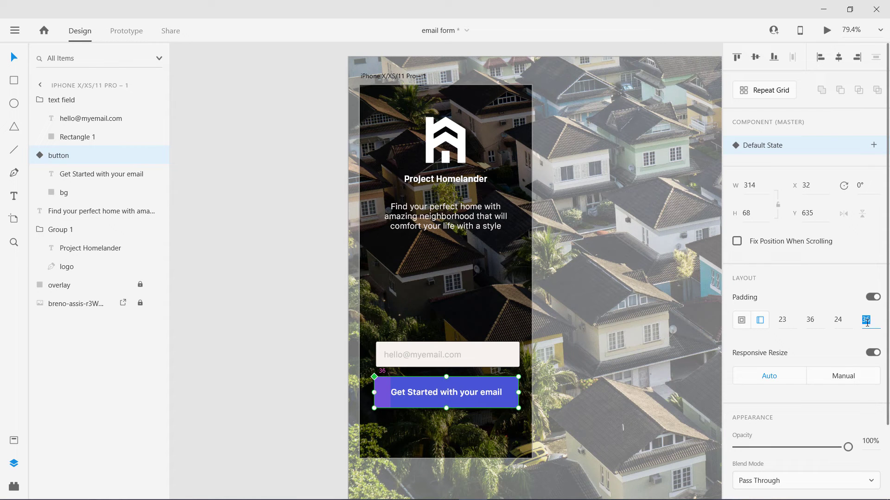
{"action": "left_click", "coordinate": [270, 371]}
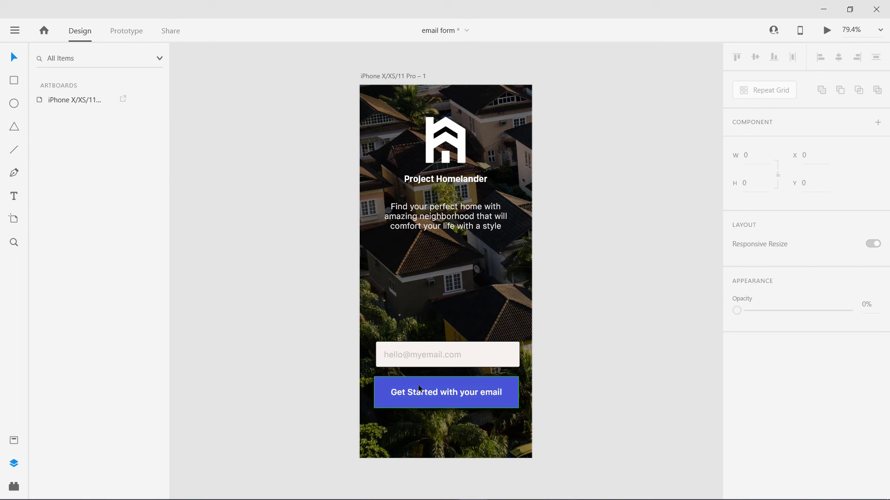
- Drag the Get Started button's padding handles to 19 top/bottom and 29 left/right, giving 300 × 59
{"action": "left_click", "coordinate": [511, 393]}
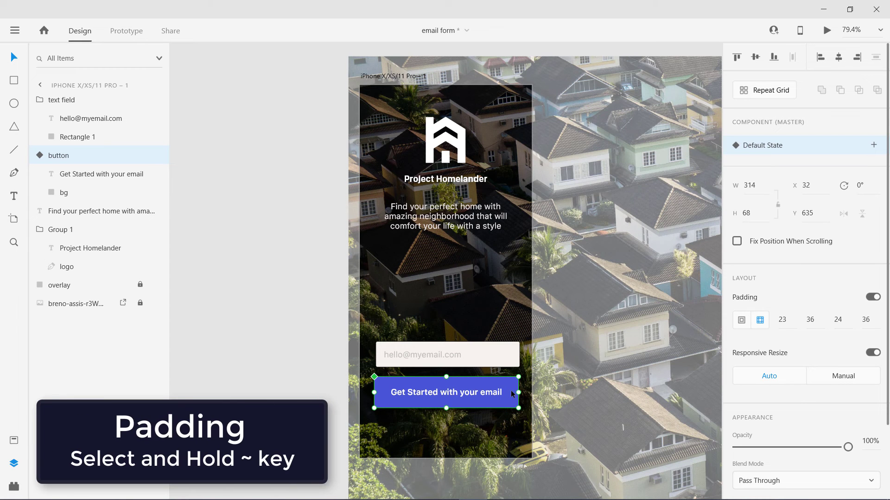
{"action": "key", "text": "grave"}
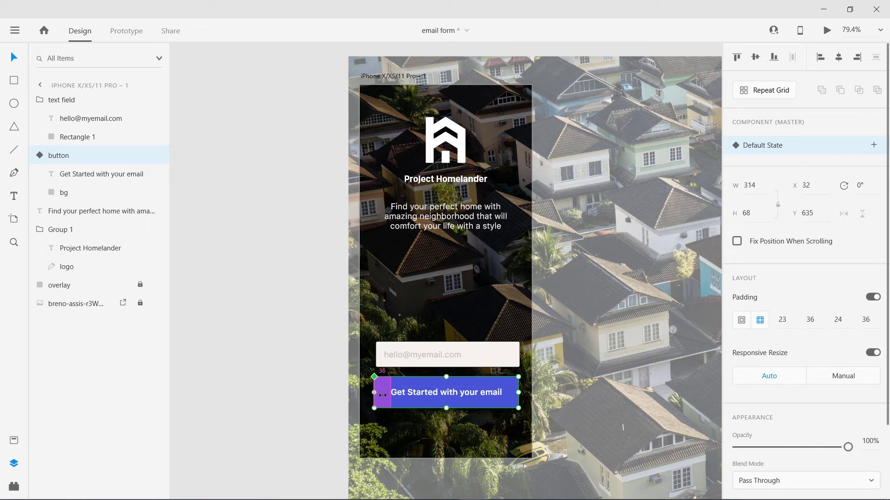
{"action": "left_click_drag", "start_coordinate": [382, 395], "coordinate": [383, 396]}
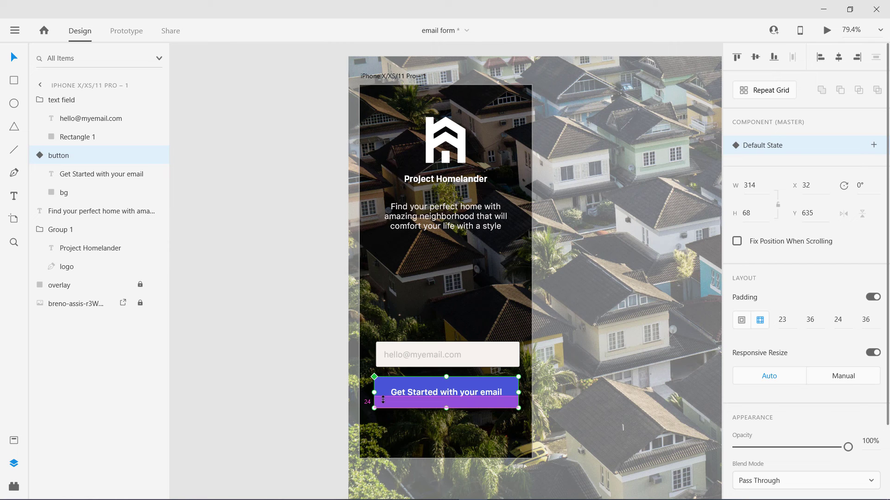
{"action": "key", "text": "alt"}
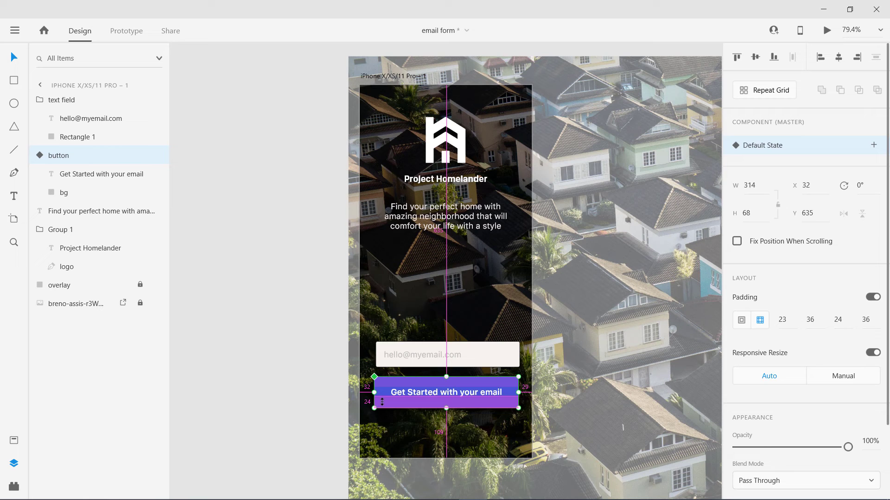
{"action": "left_click_drag", "start_coordinate": [382, 403], "coordinate": [382, 394]}
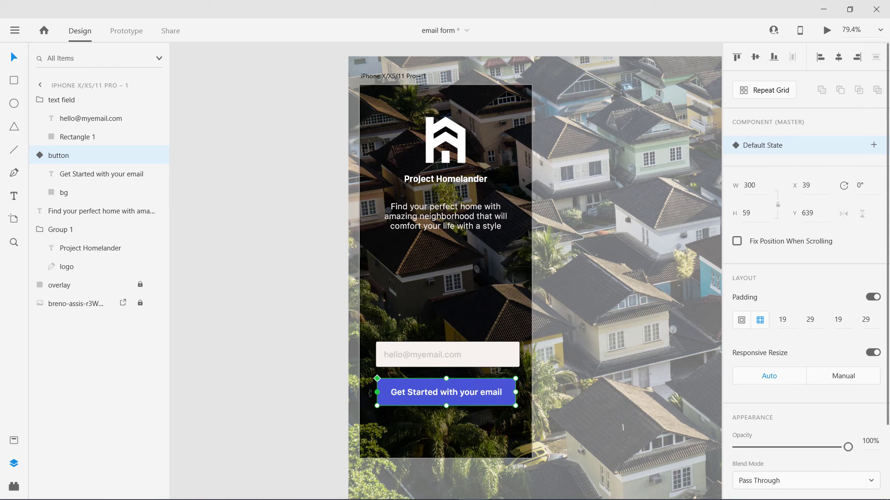
- Select the button, show the Assets panel's components, and undo a mistaken 13-Check drop
{"action": "left_click", "coordinate": [240, 377]}
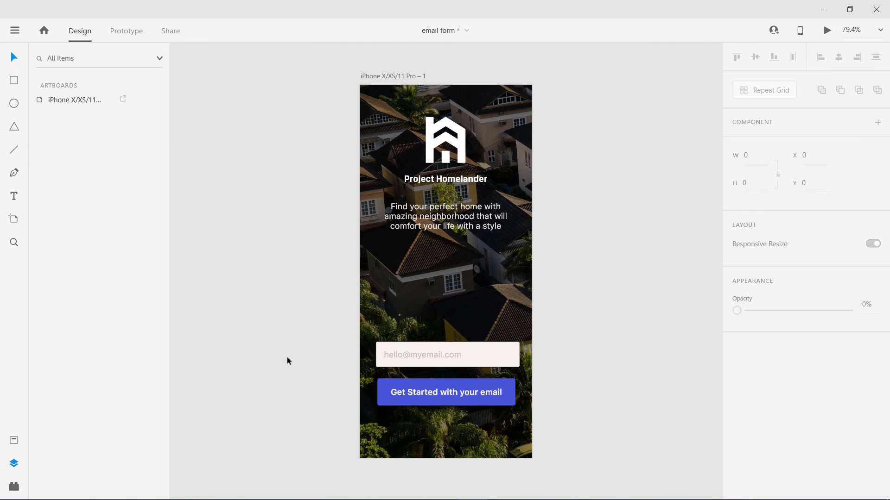
{"action": "left_click", "coordinate": [410, 388]}
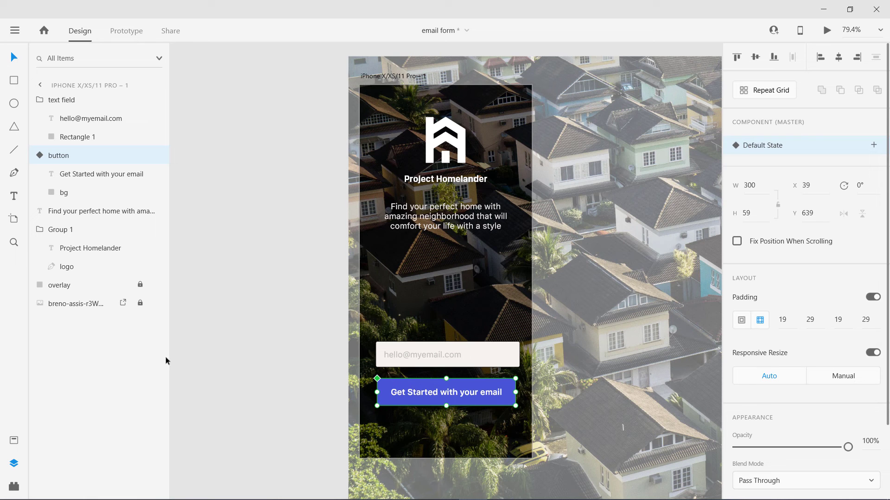
{"action": "left_click", "coordinate": [15, 441]}
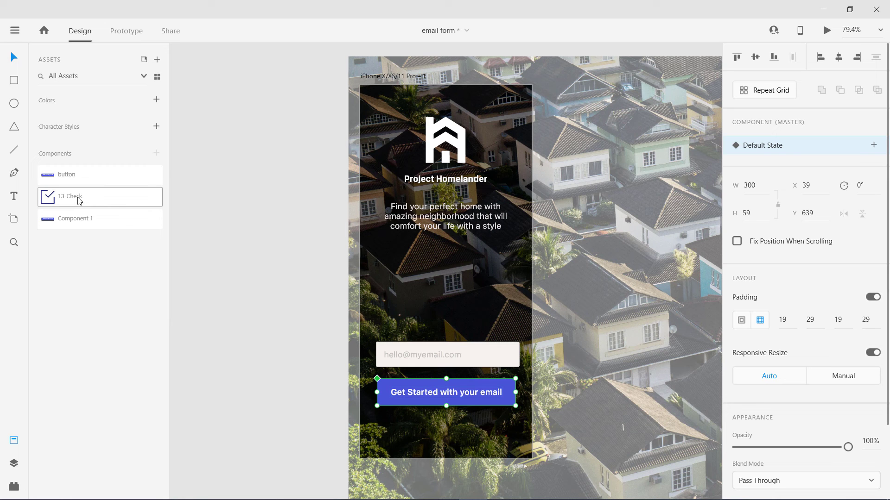
{"action": "left_click_drag", "start_coordinate": [152, 232], "coordinate": [438, 386]}
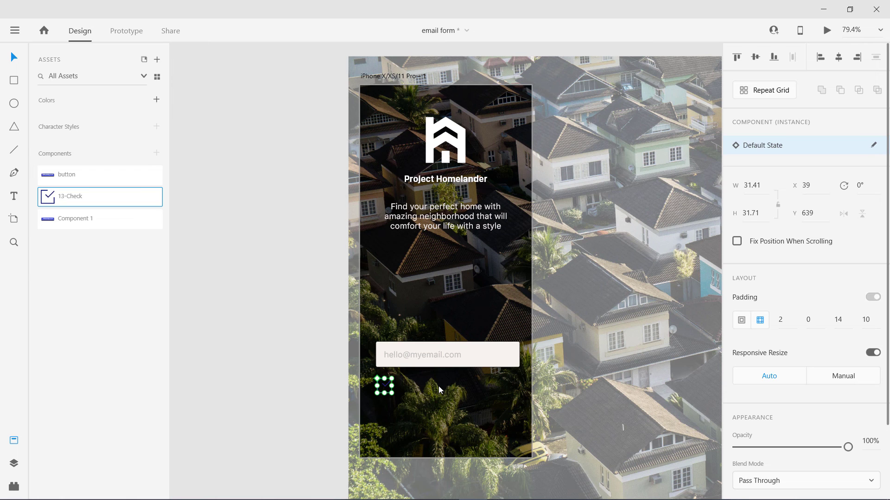
{"action": "key", "text": "ctrl+z"}
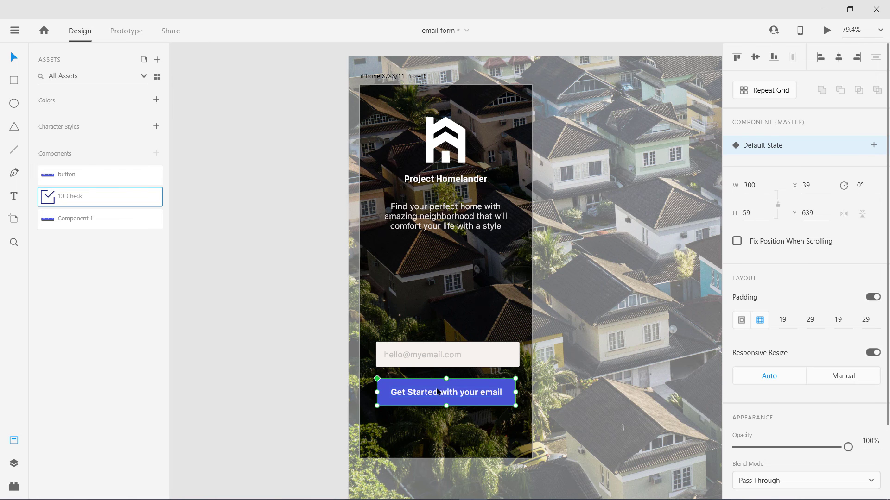
- Place the 13-Check icon right of the Get Started label, widening the button to about 345 × 70
{"action": "double_click", "coordinate": [436, 393]}
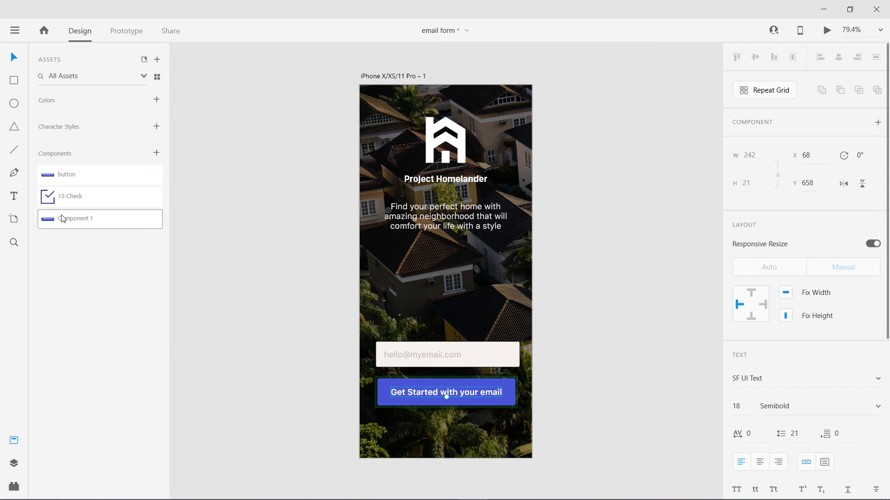
{"action": "left_click_drag", "start_coordinate": [69, 198], "coordinate": [508, 393]}
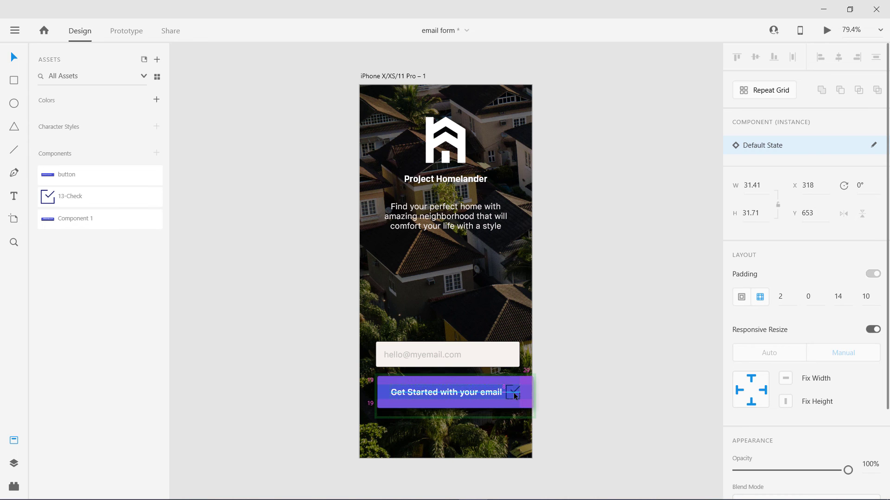
{"action": "left_click_drag", "start_coordinate": [514, 393], "coordinate": [516, 393]}
{"action": "left_click", "coordinate": [287, 368]}
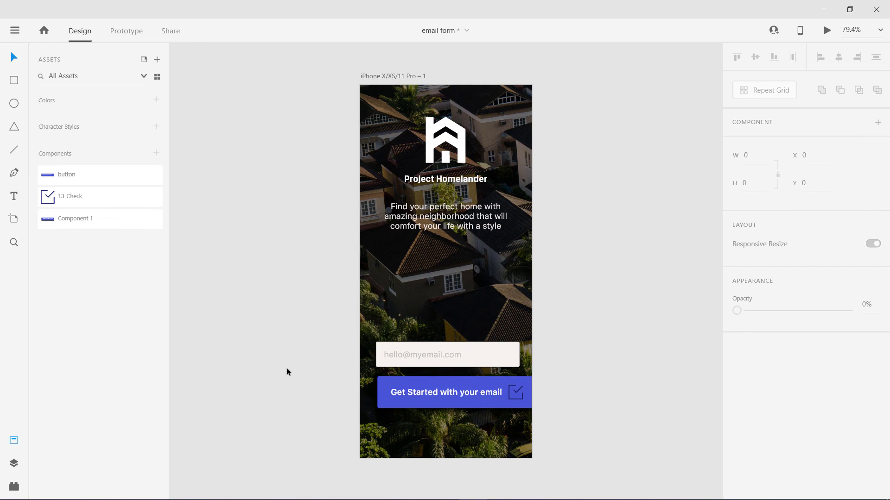
{"action": "left_click", "coordinate": [442, 387]}
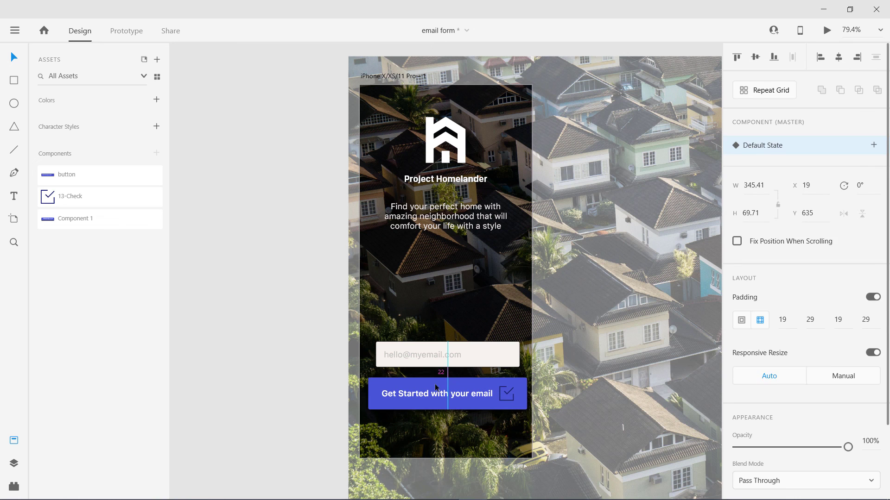
{"action": "left_click", "coordinate": [292, 358]}
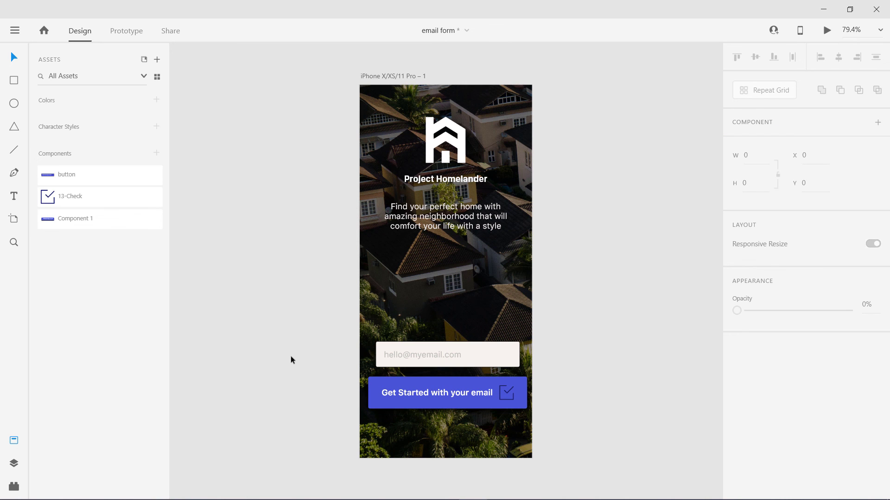